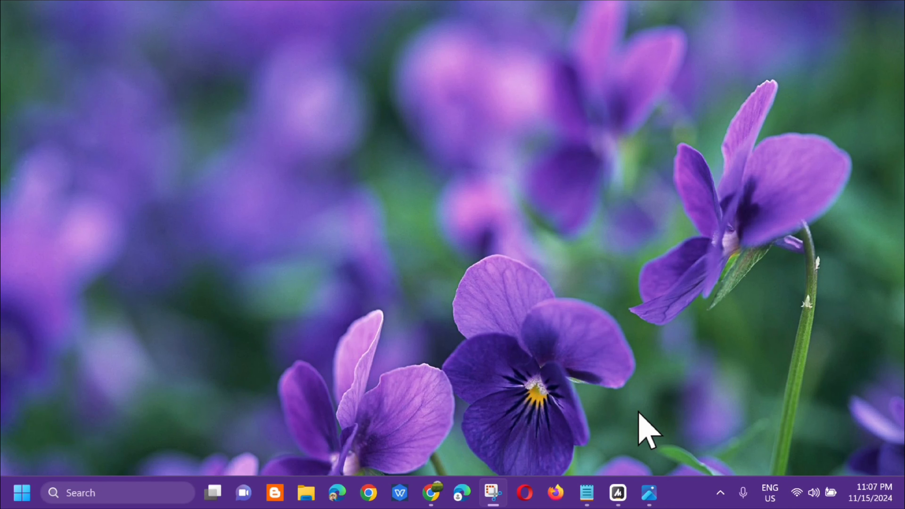
Bring up the Windows Update screenshot showing the 23H2 end-of-service notice in Photos.
click(648, 492)
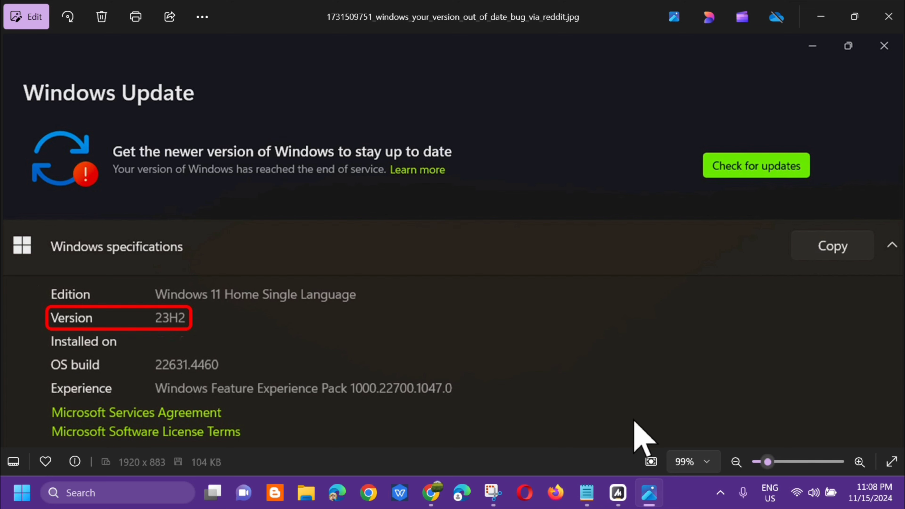
Minimize Photos and open Settings from the Start button's context menu.
click(648, 494)
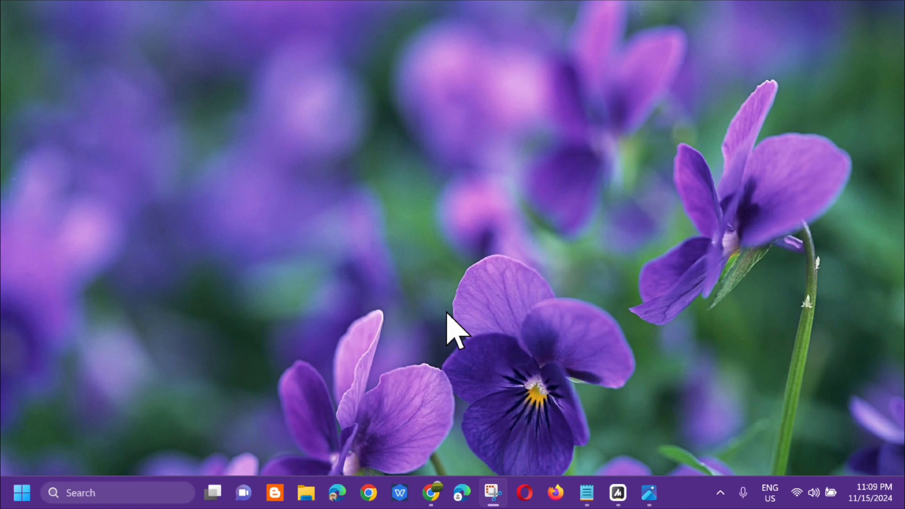
right_click(22, 493)
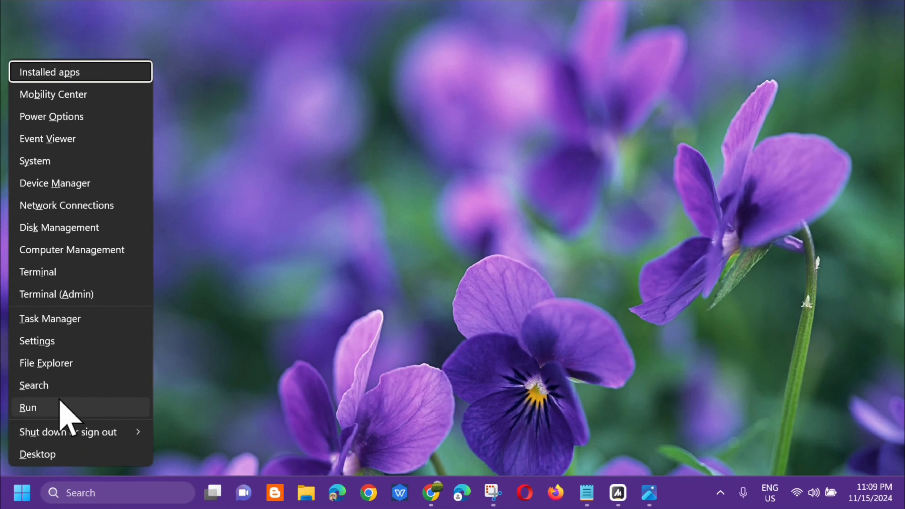
click(41, 342)
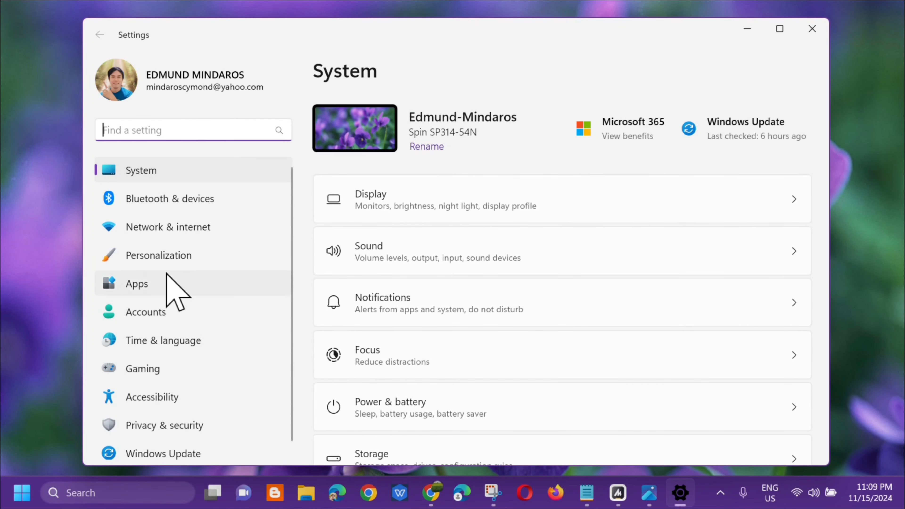
Go to the System > Troubleshoot page in Settings.
click(153, 170)
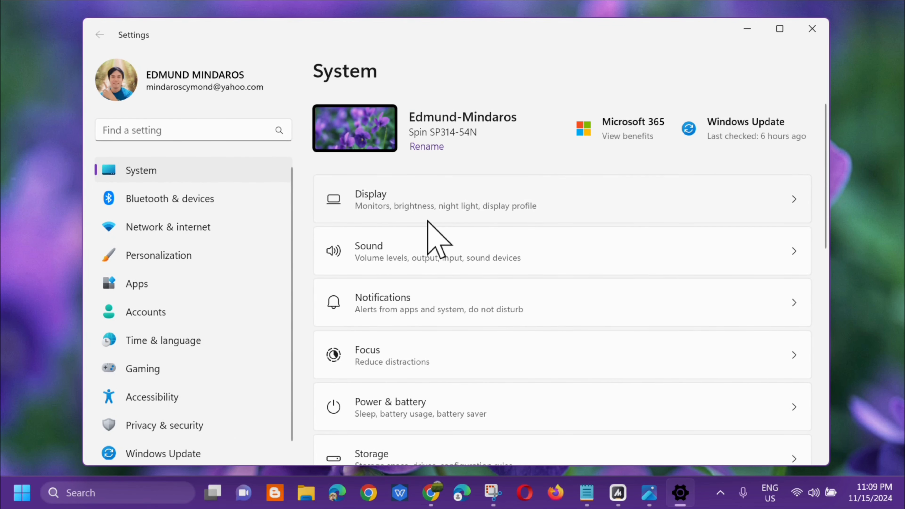
scroll(430, 228, down, 5)
scroll(430, 232, down, 3)
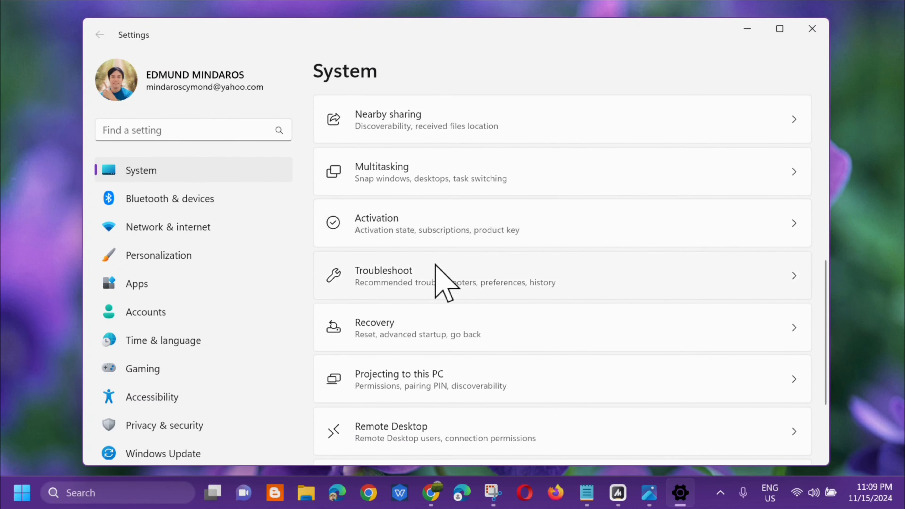
click(408, 278)
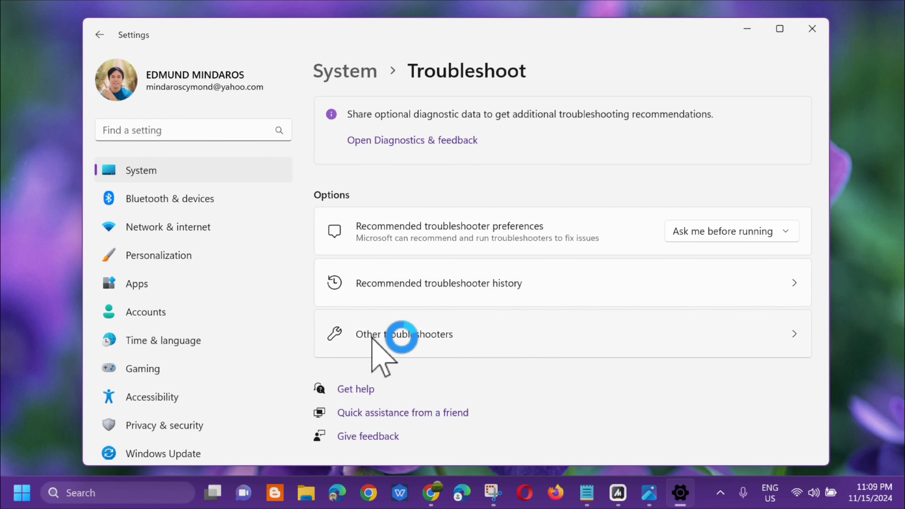
List the other troubleshooters and run the Windows Update troubleshooter.
click(395, 337)
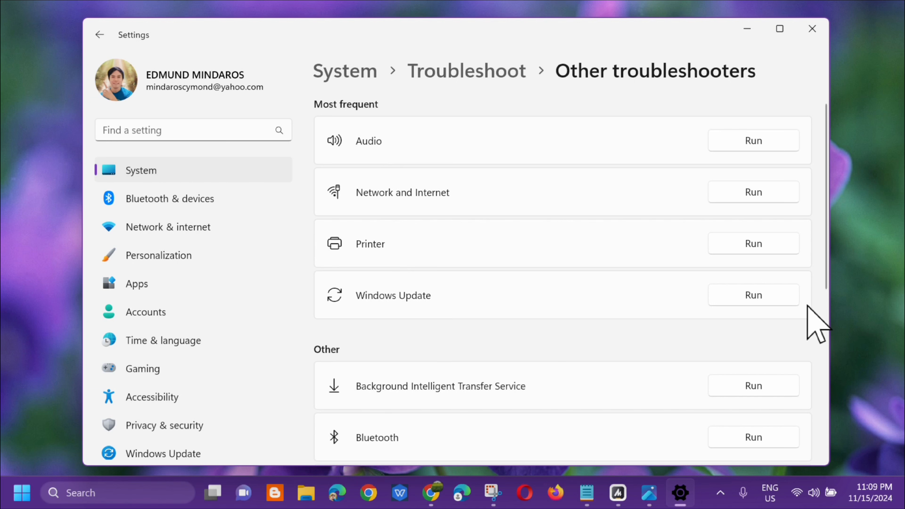
click(752, 295)
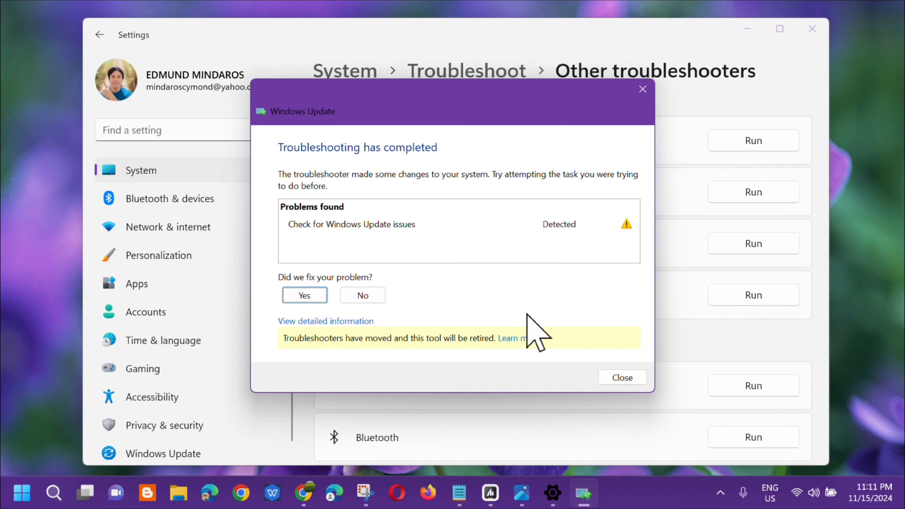
Close the finished Windows Update troubleshooter's results.
click(624, 381)
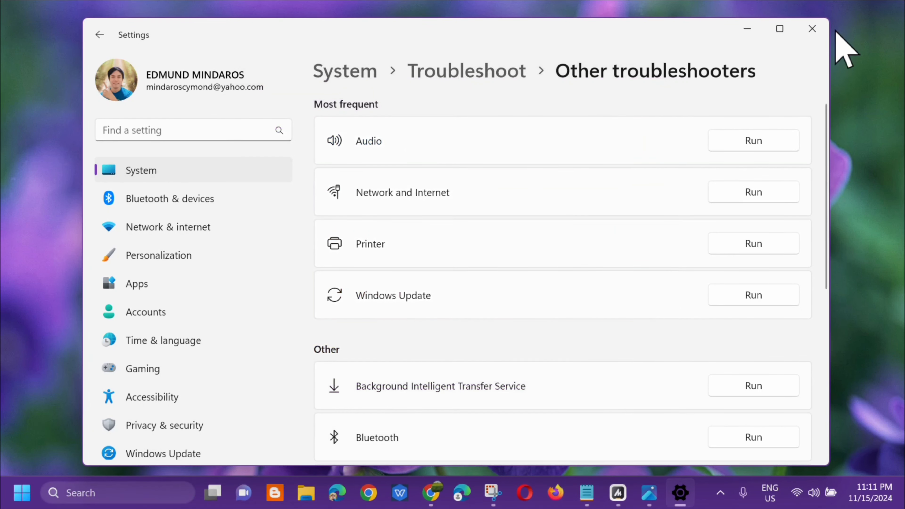
Close Settings and launch the Services app from a Start search for 'SERVICES'.
click(815, 35)
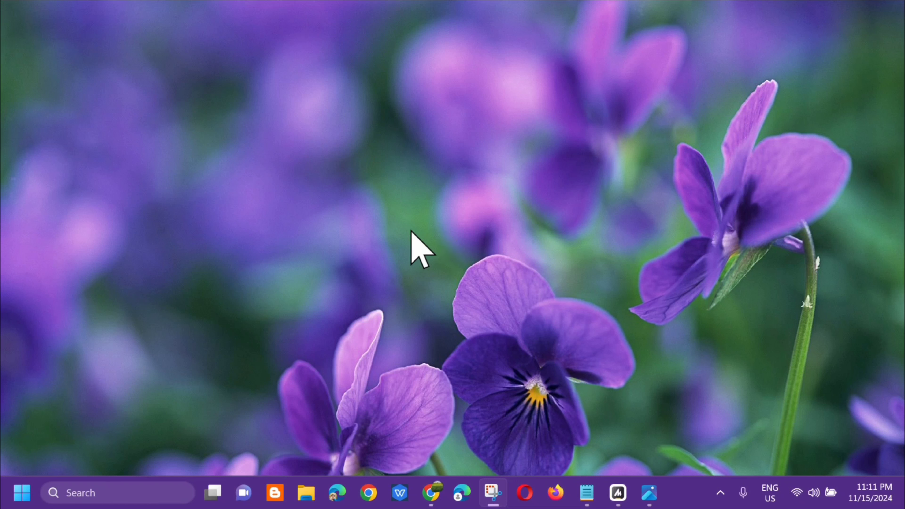
click(25, 481)
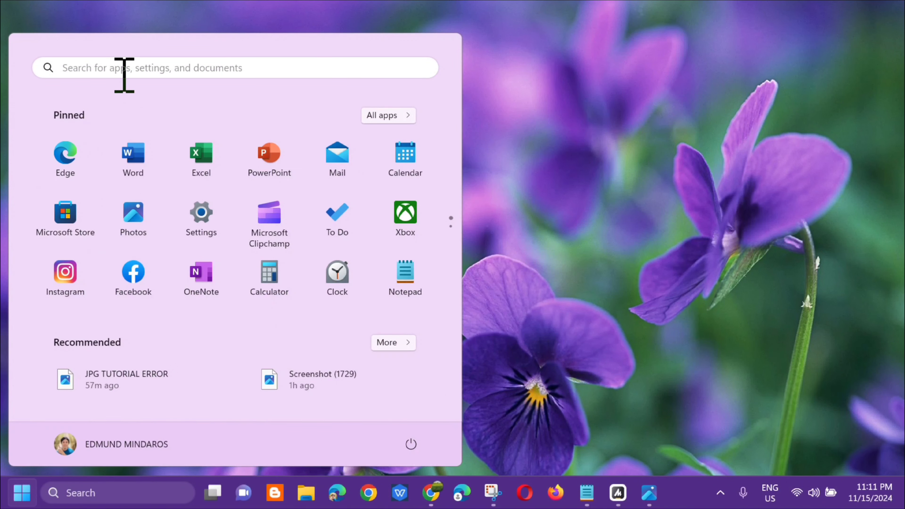
click(124, 68)
text(SERV)
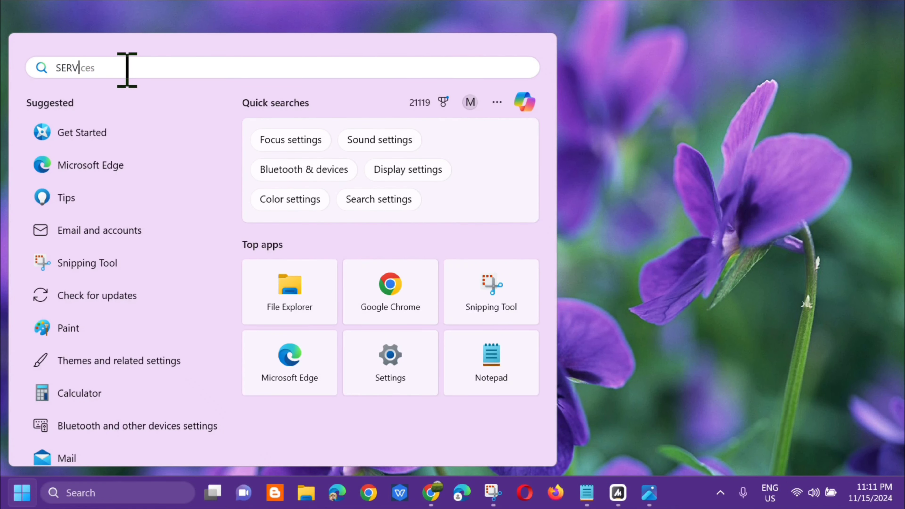
text(ICES)
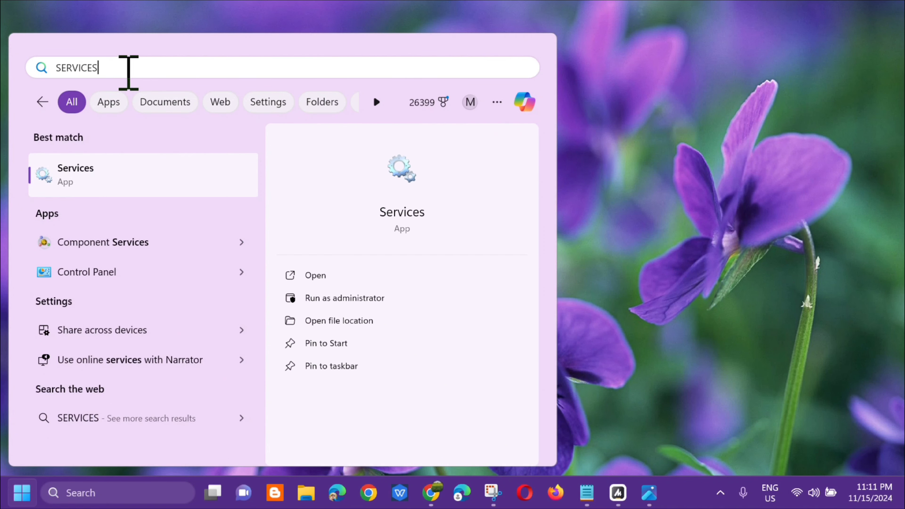
click(316, 277)
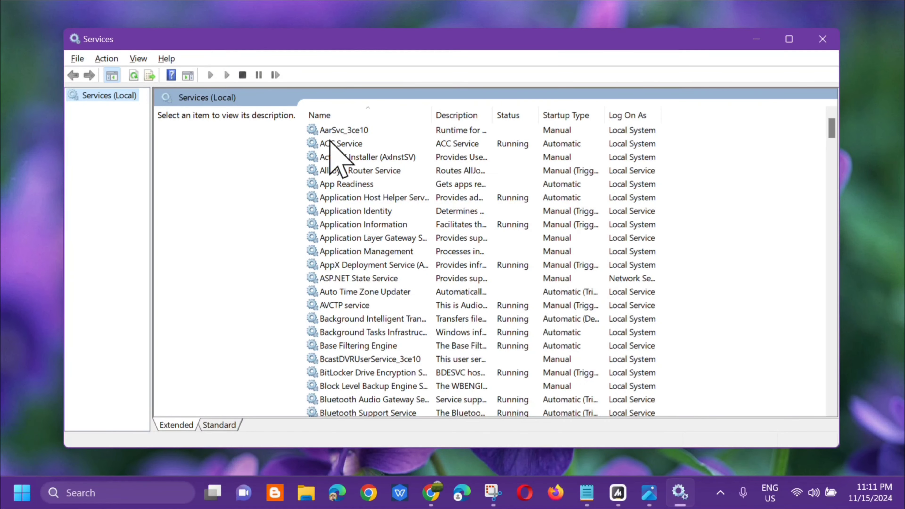
Scroll the services list down to Windows Update and open its properties.
drag(830, 135, 823, 369)
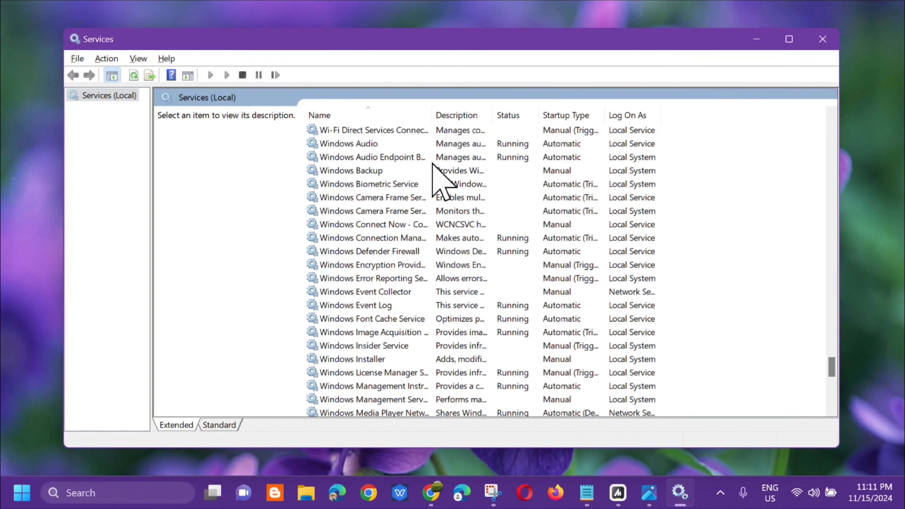
scroll(415, 228, down, 7)
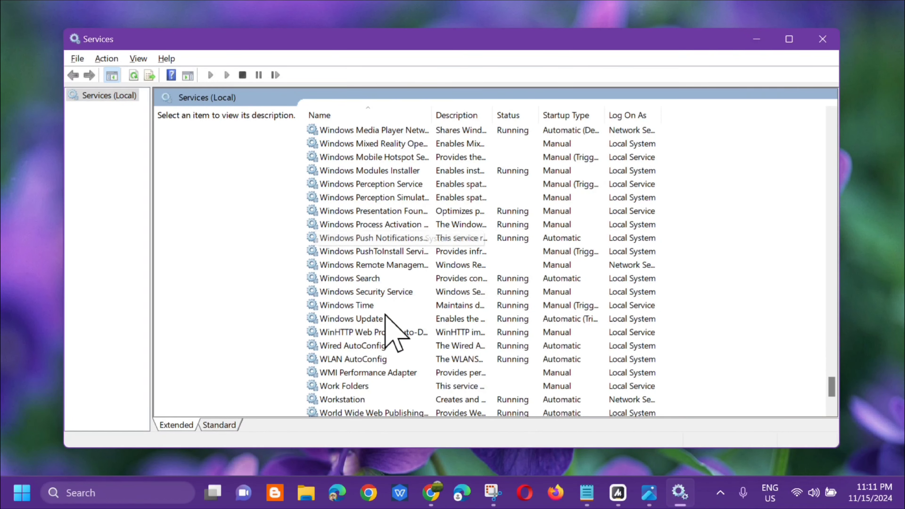
click(453, 319)
double_click(453, 319)
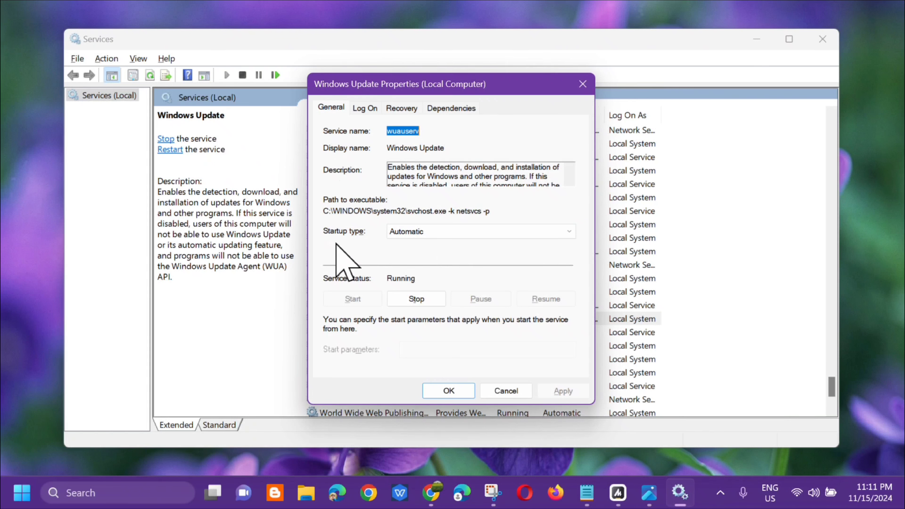
Set the Windows Update service's startup type to Automatic, apply it, and close the dialog.
click(564, 232)
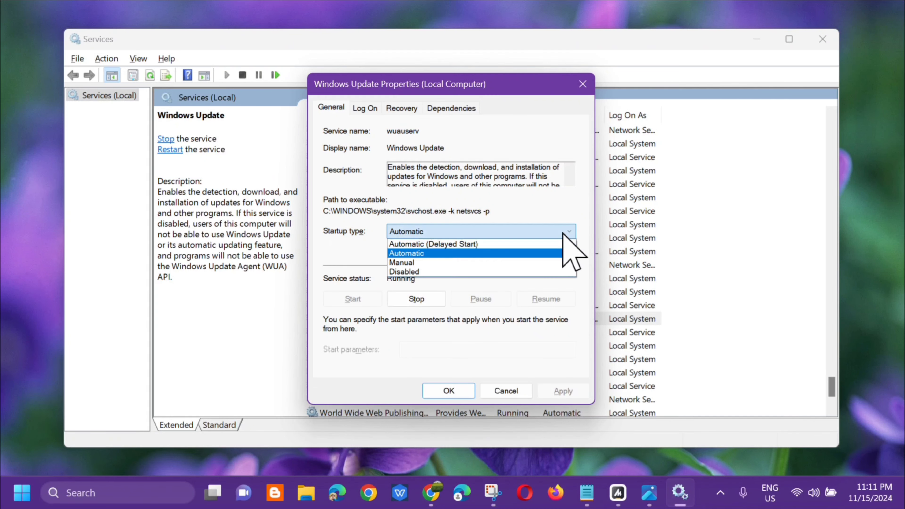
click(447, 254)
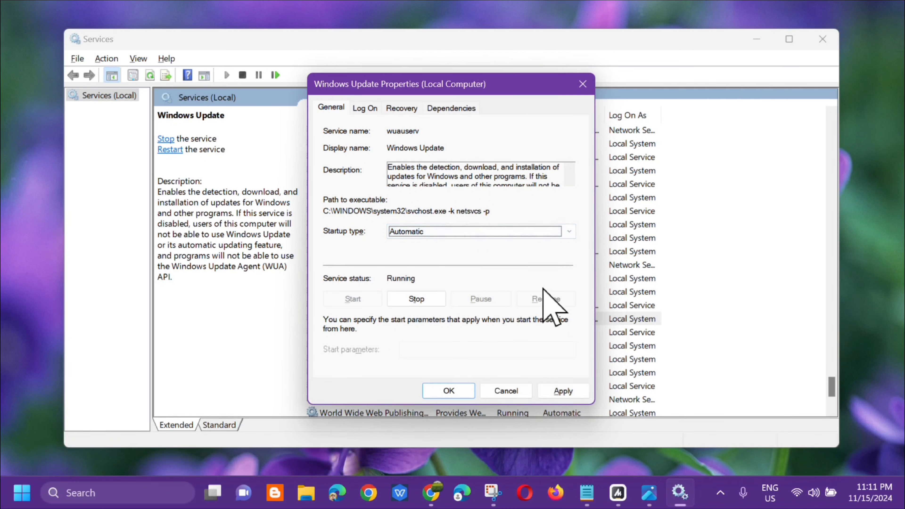
click(563, 391)
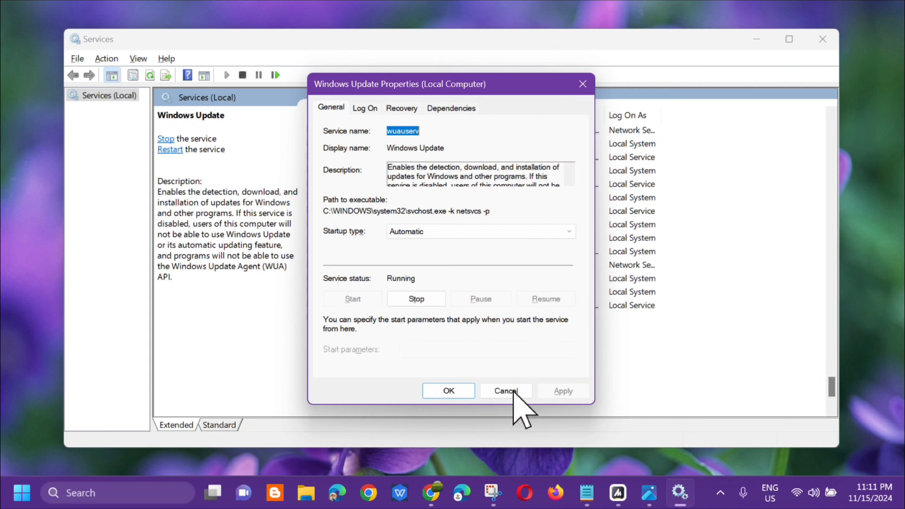
click(446, 391)
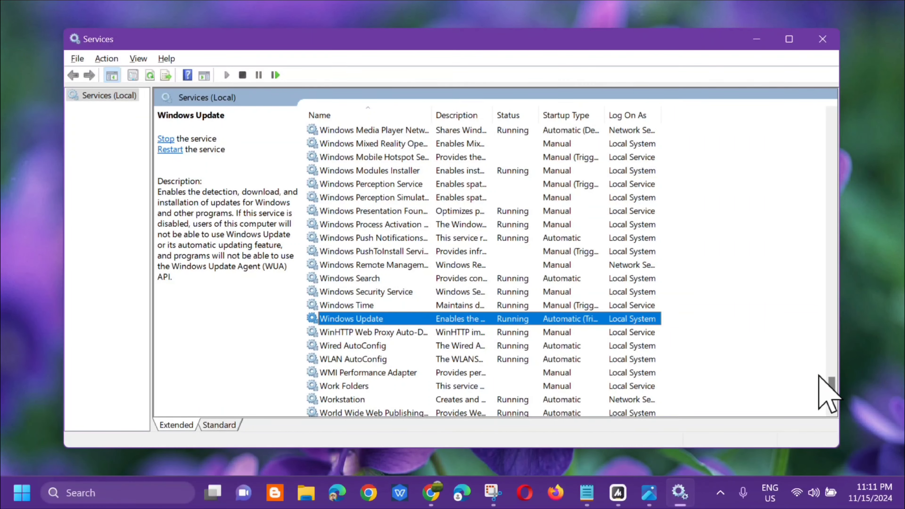
Scroll up to Background Intelligent Transfer Service and open its properties.
drag(830, 388, 822, 137)
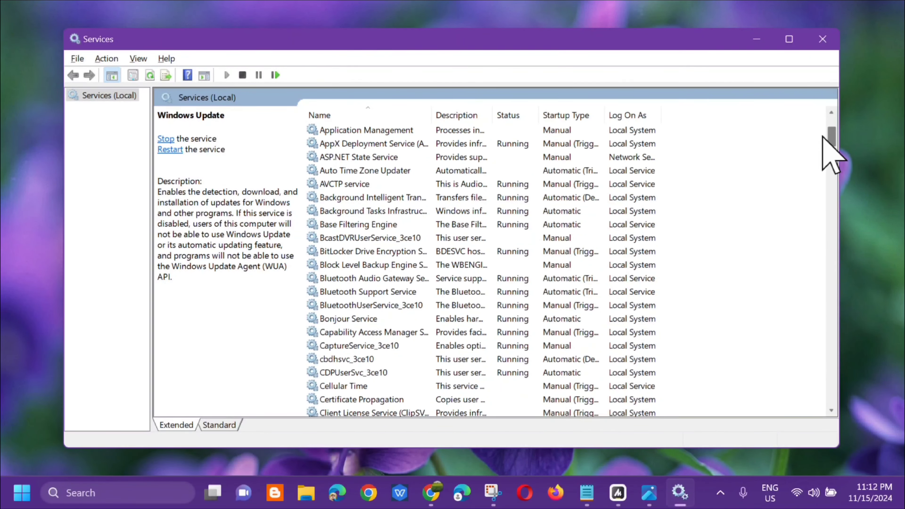
click(420, 197)
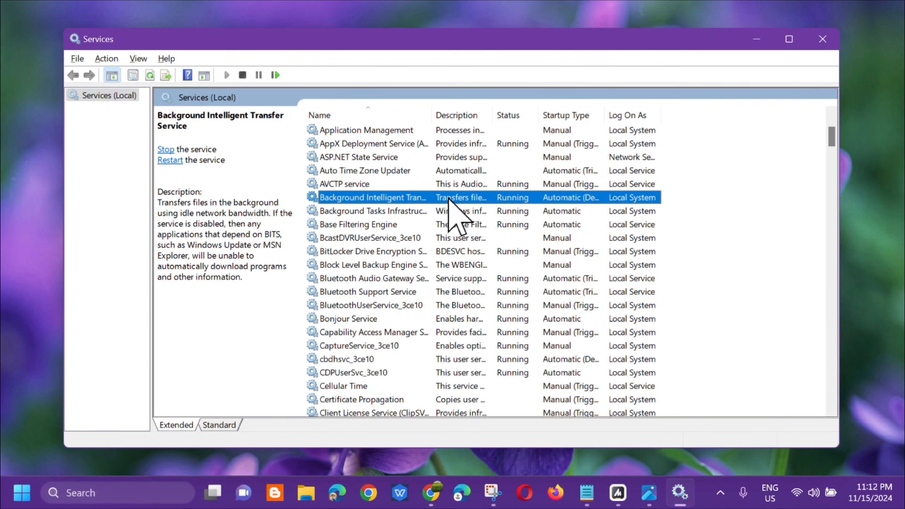
double_click(448, 199)
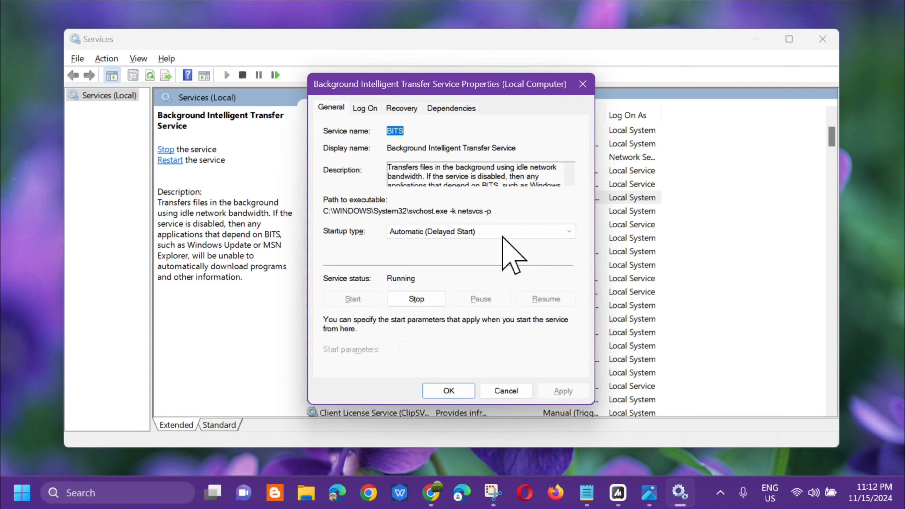
Set the BITS startup type to Automatic, apply it, and close the dialog.
click(532, 233)
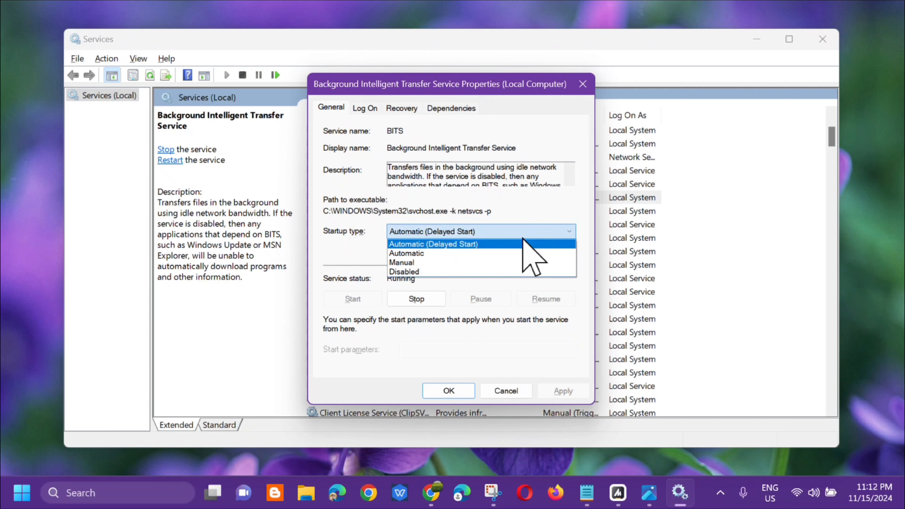
click(430, 254)
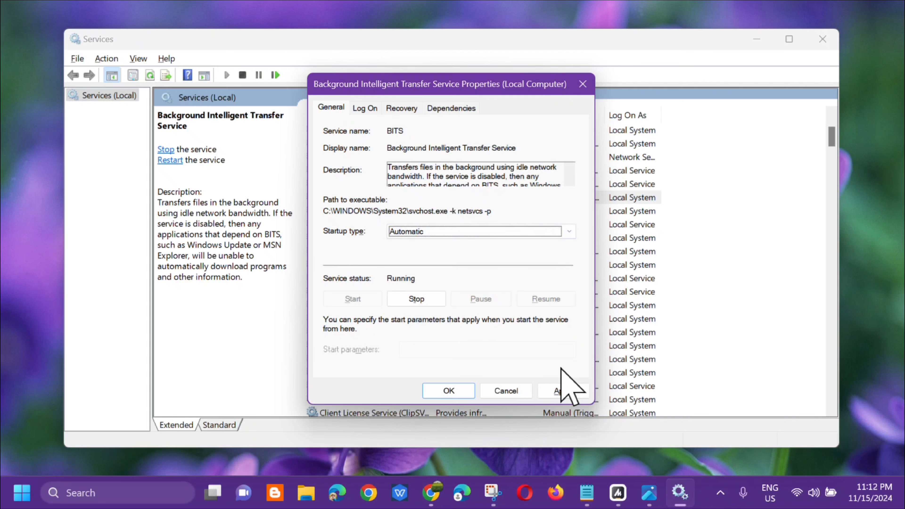
click(562, 391)
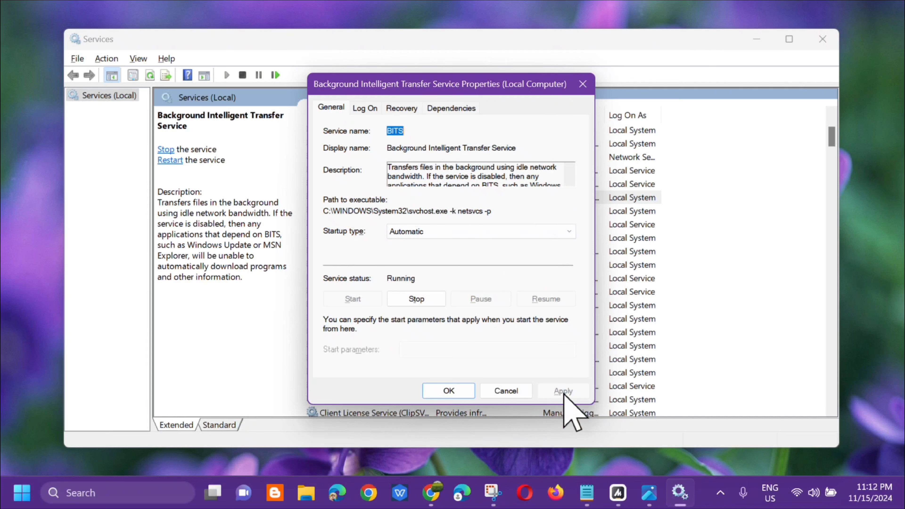
click(449, 391)
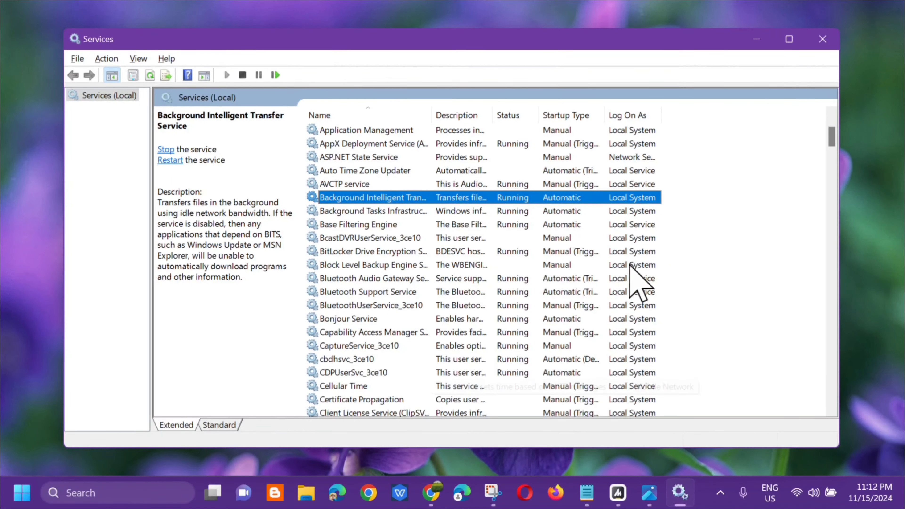
Scroll to Cryptographic Services and open its properties.
scroll(829, 140, down, 1)
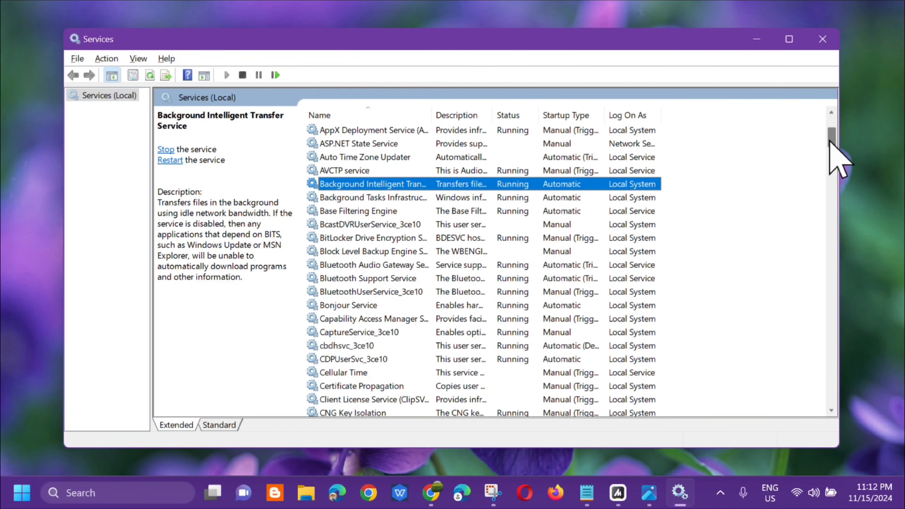
drag(829, 141, 829, 169)
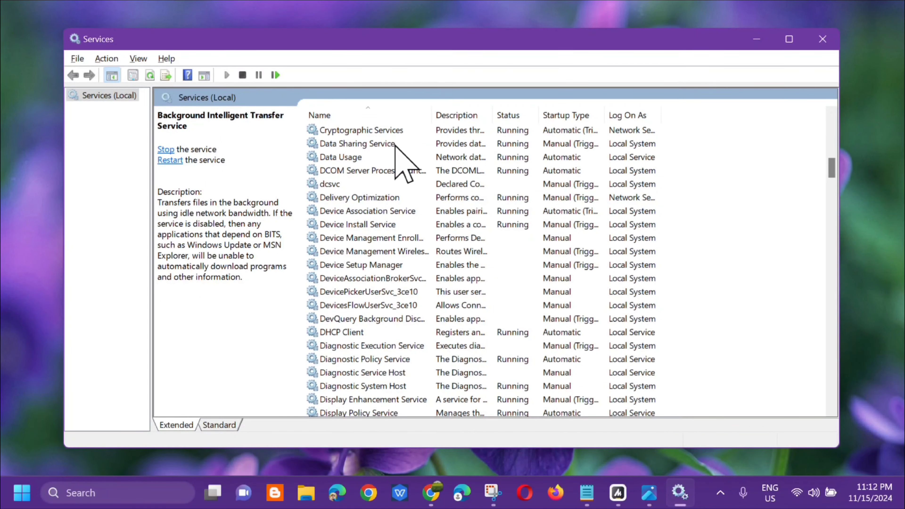
click(409, 131)
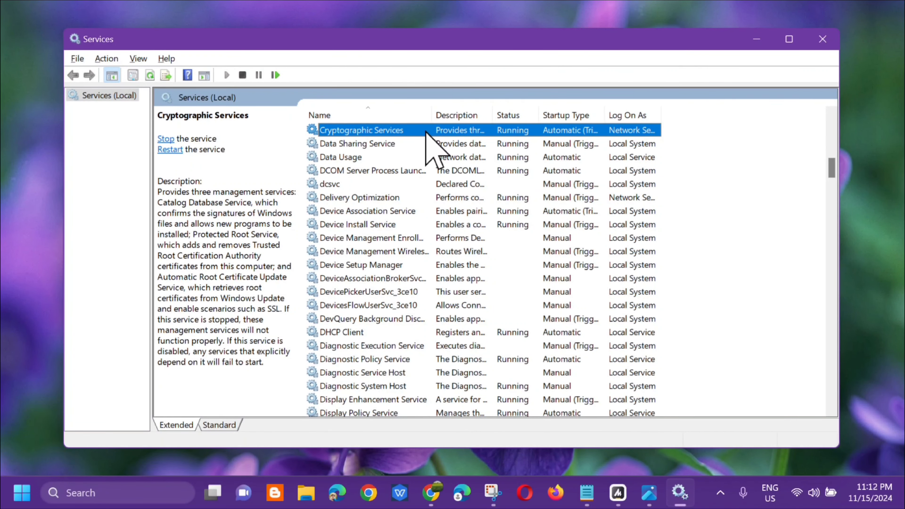
double_click(448, 131)
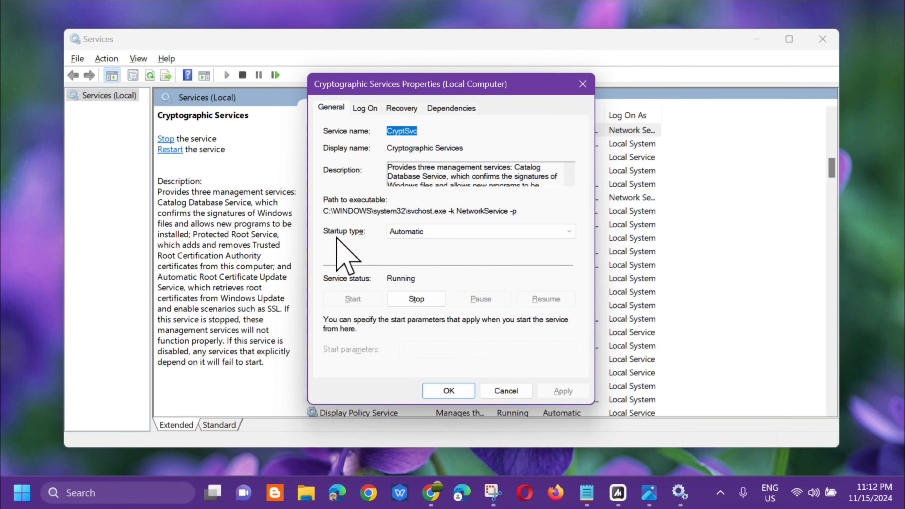
Set Cryptographic Services to Automatic startup, apply it, and close the Services window.
click(565, 234)
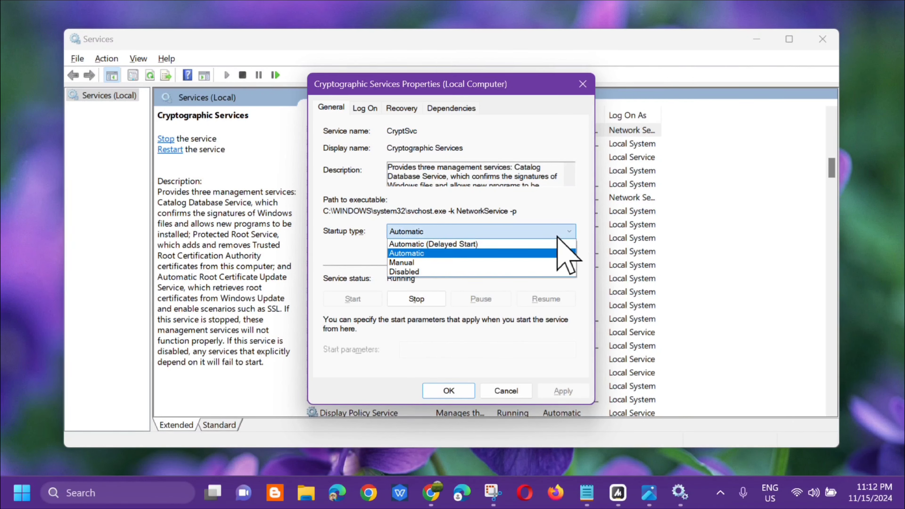
click(433, 253)
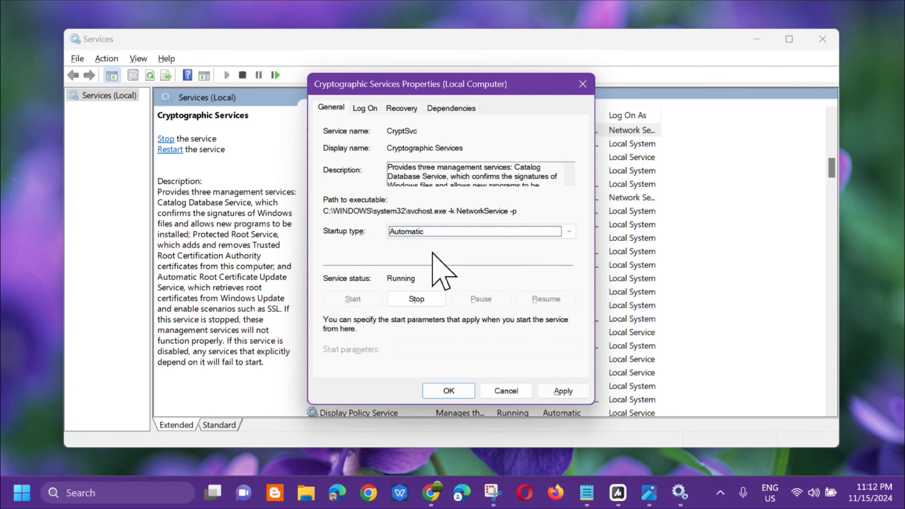
click(566, 391)
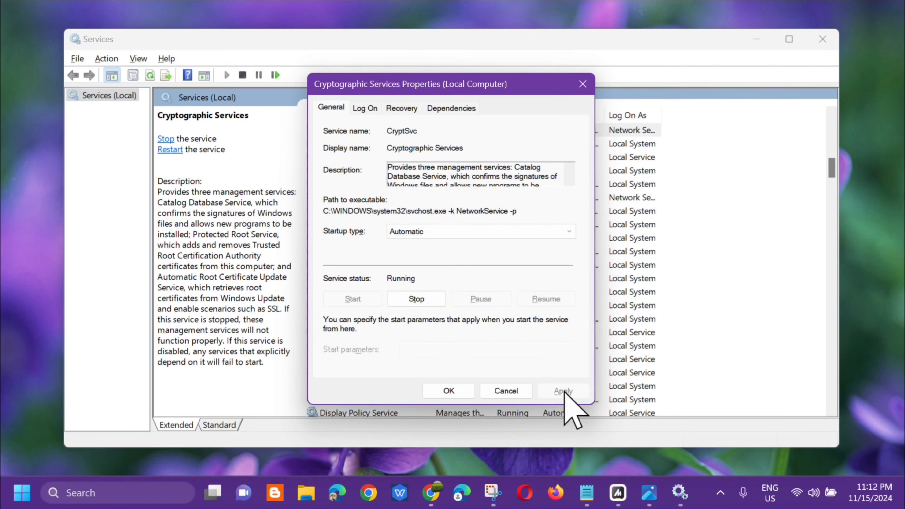
click(445, 392)
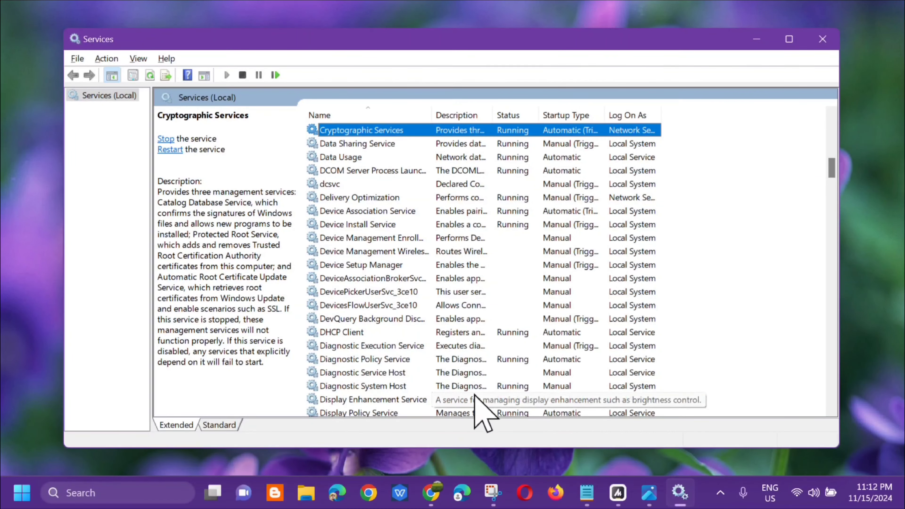
click(822, 40)
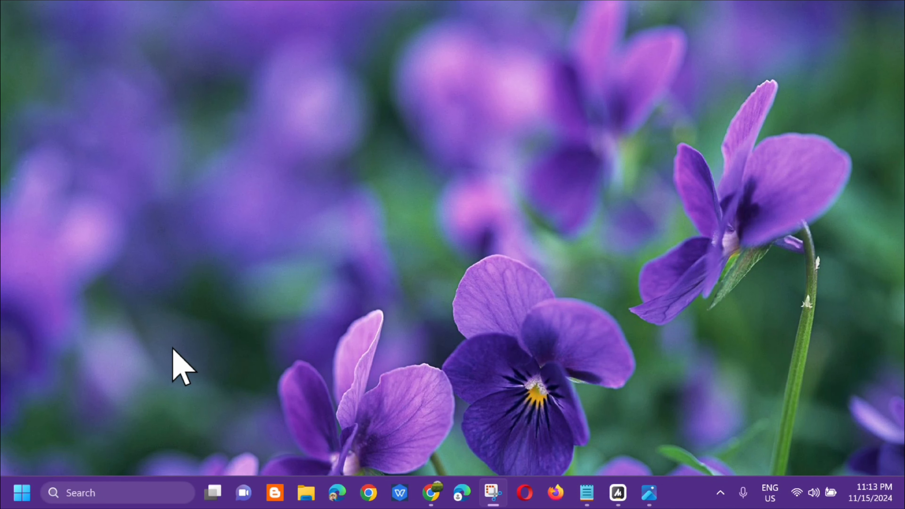
Search Start for CMD and run Command Prompt as administrator, approving the UAC prompt.
click(21, 491)
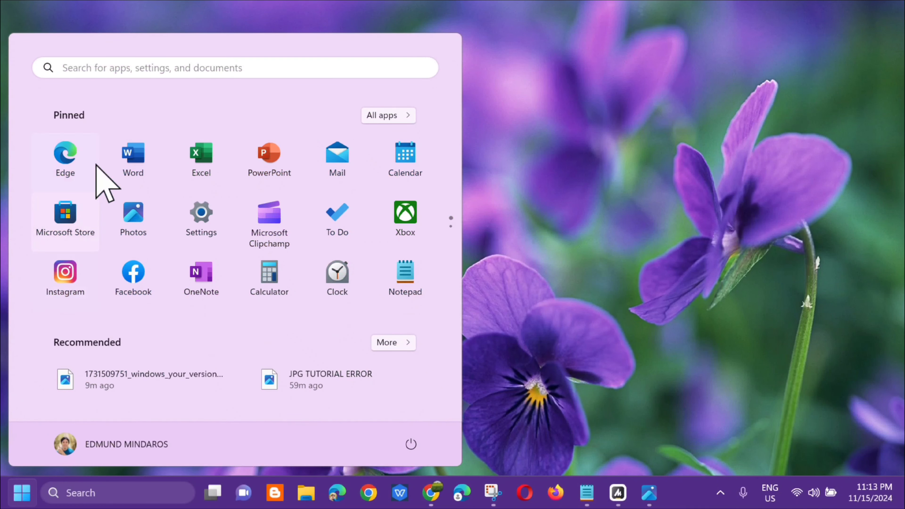
click(119, 67)
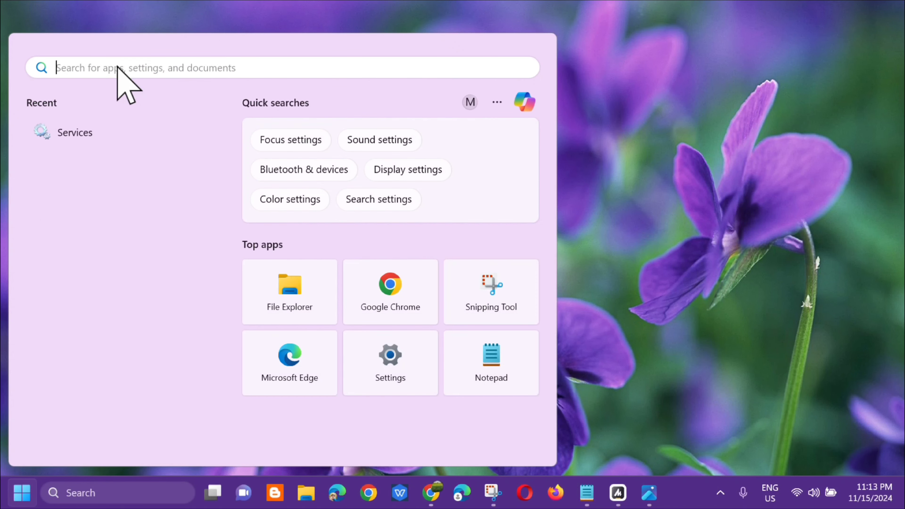
text(CMD)
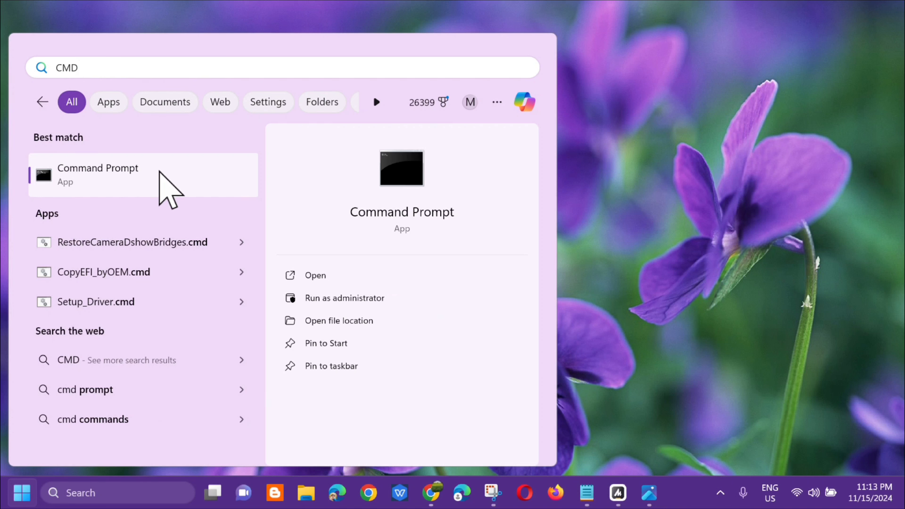
right_click(161, 172)
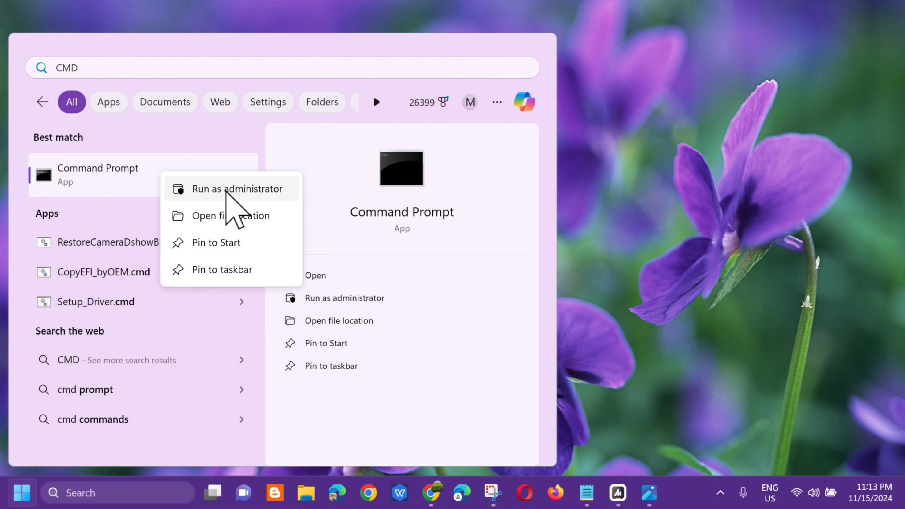
click(225, 189)
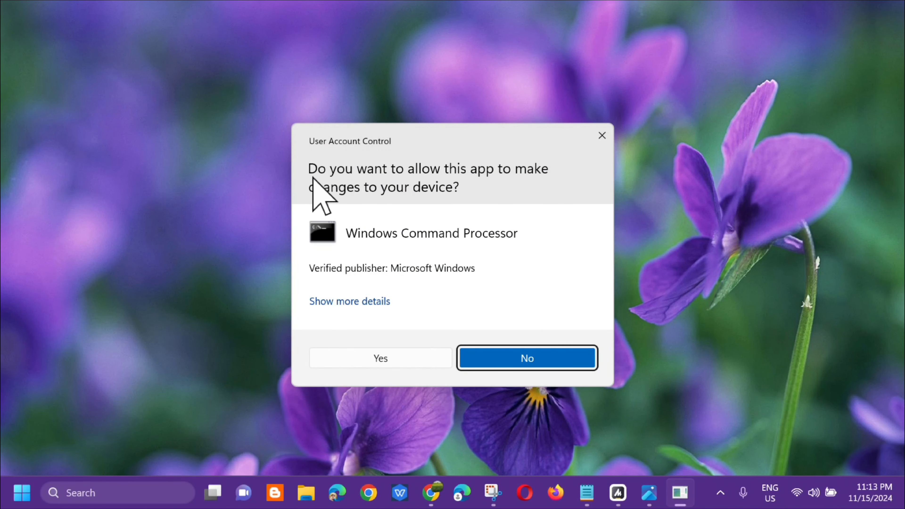
click(384, 359)
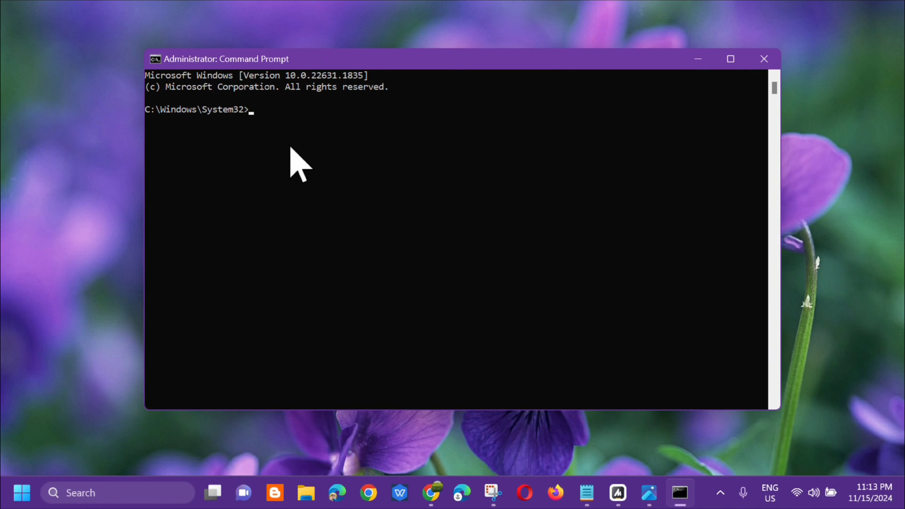
Run sfc /scannow at the administrator prompt until verification reaches 100%.
key(Caps_Lock)
key(Caps_Lock)
text(scannow)
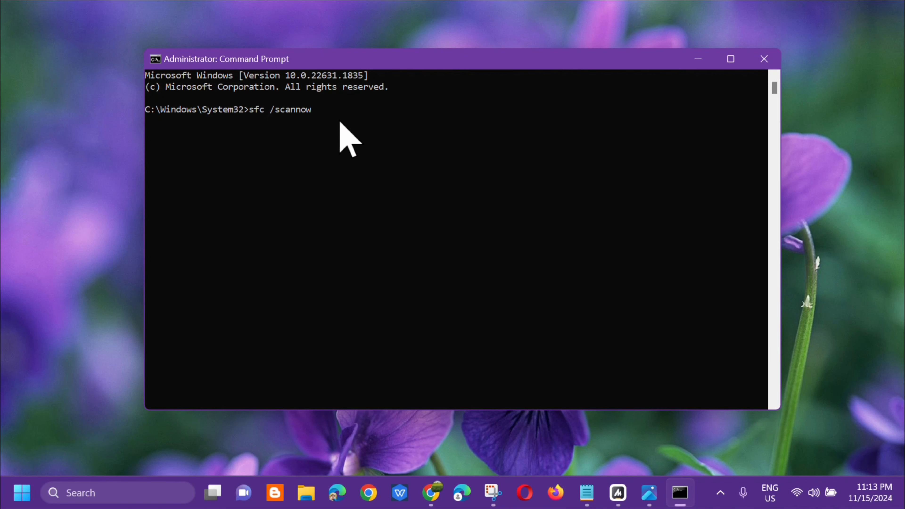
key(Return)
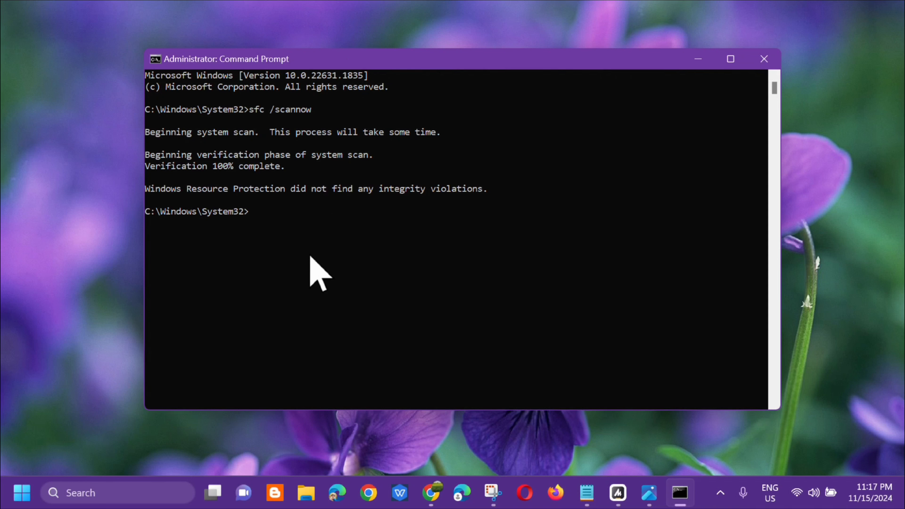
Close Command Prompt, then open Start's power options and dismiss them without restarting.
click(765, 59)
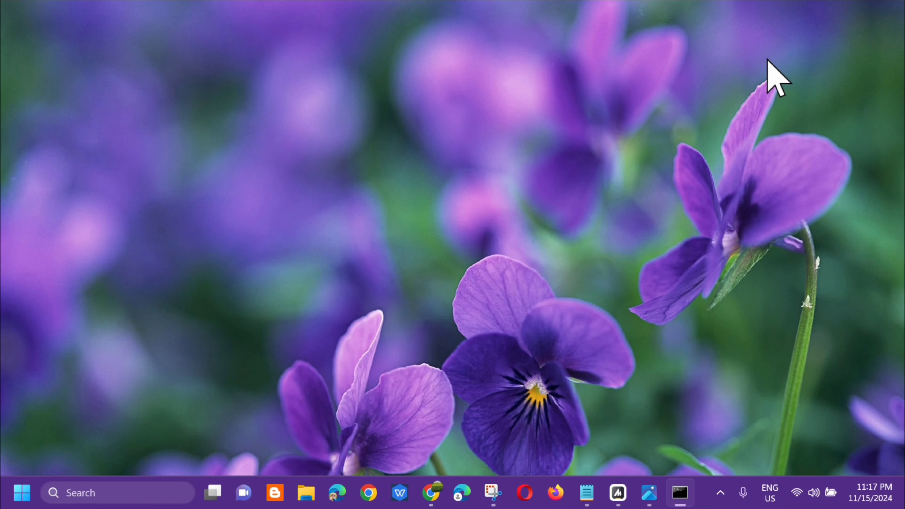
click(21, 492)
click(411, 444)
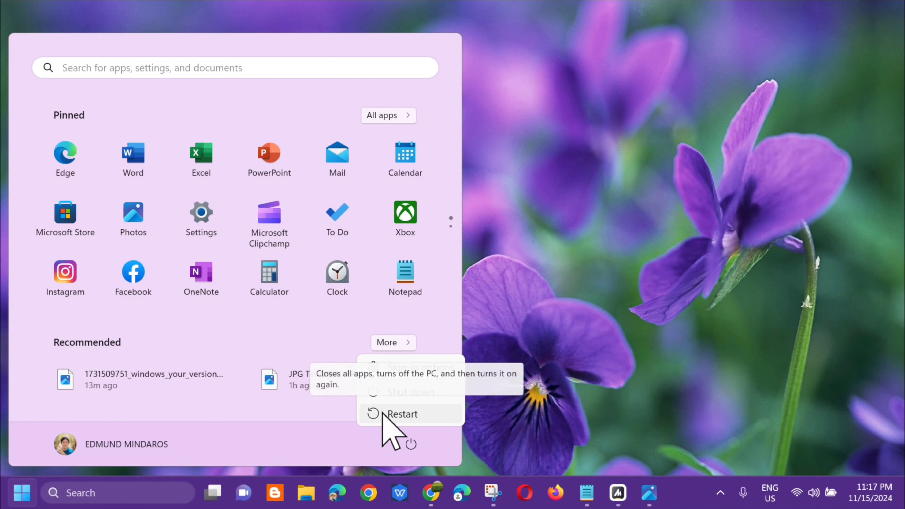
click(625, 247)
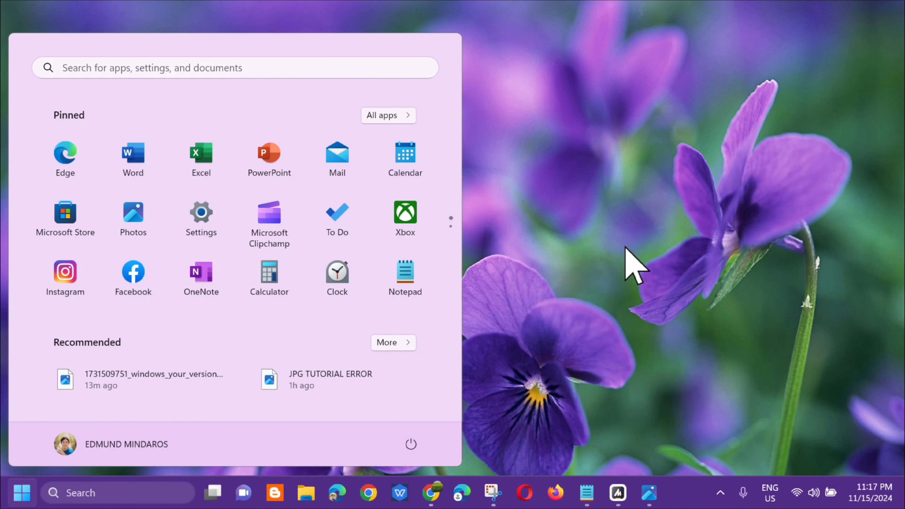
click(625, 248)
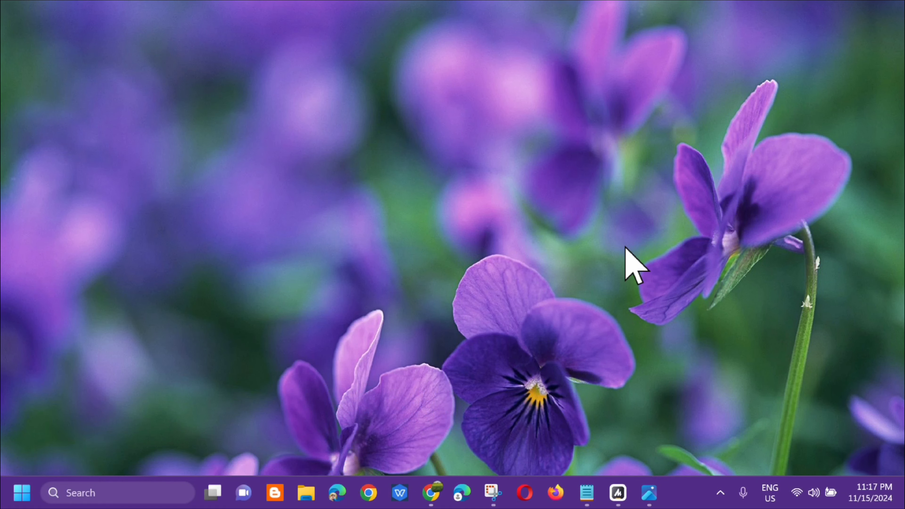